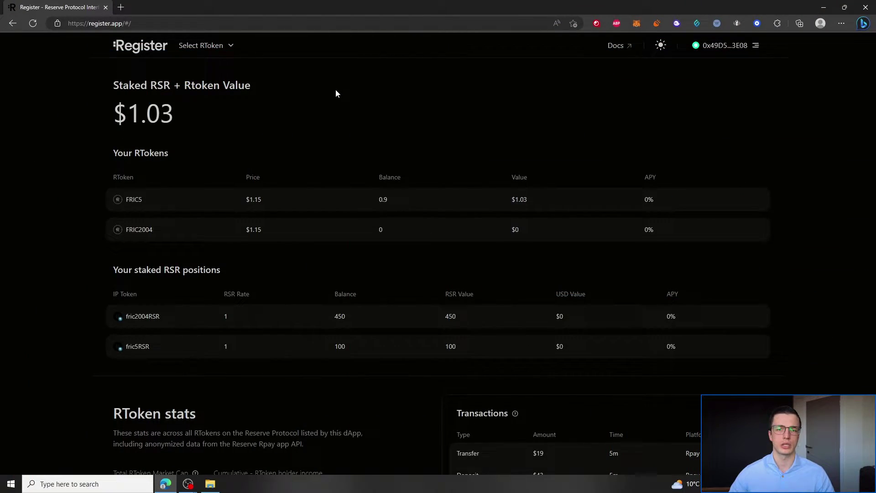
- Go full screen and open the RToken Deployer via Deploy RToken in the About section
key(F11)
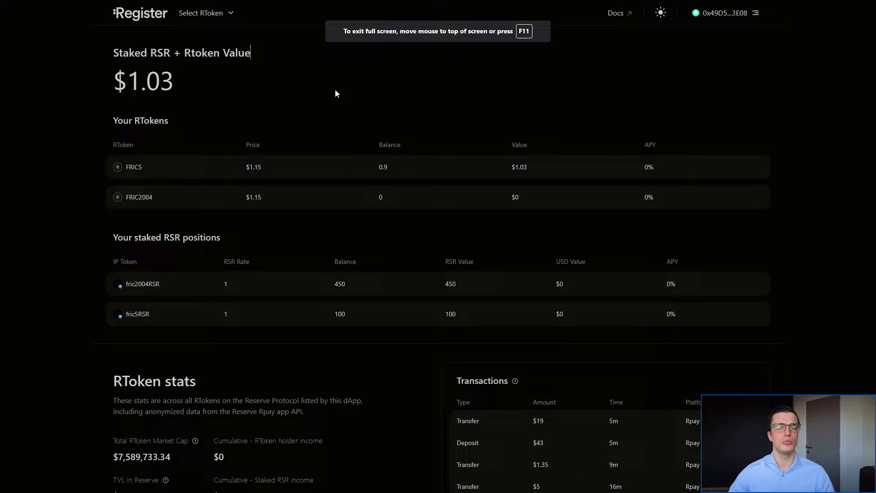
scroll(335, 89, down, 15)
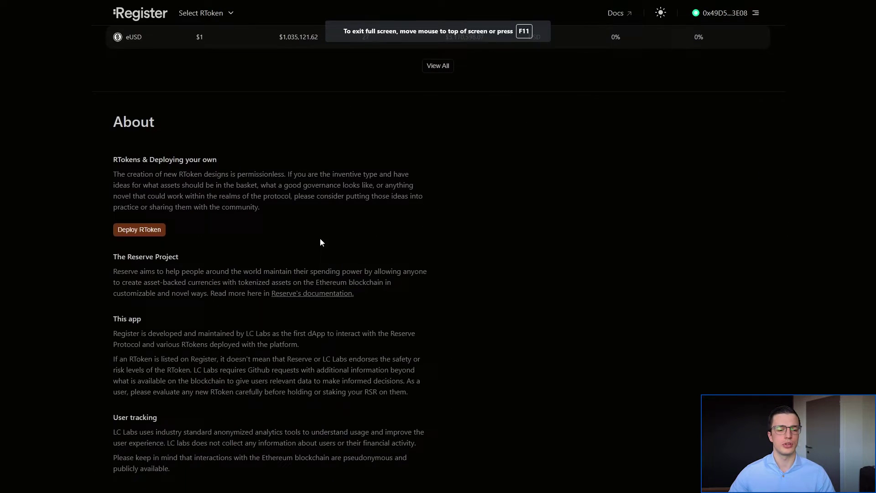
click(137, 228)
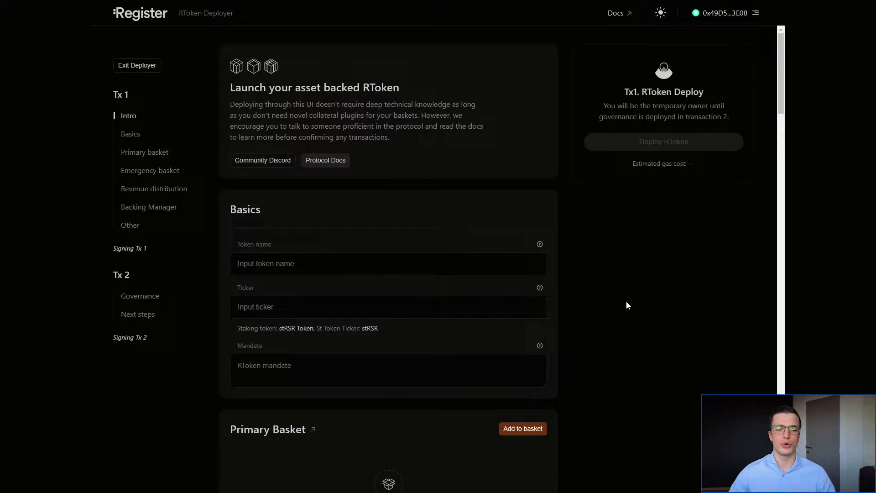
- Enter token name 'Tutorial RToken', ticker 'test' and mandate 'test mandate'
text(Tutori)
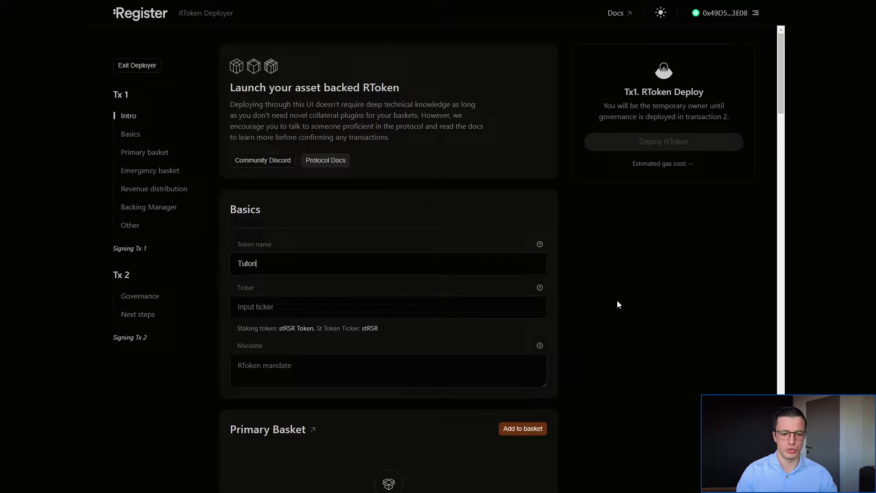
text(al RToken)
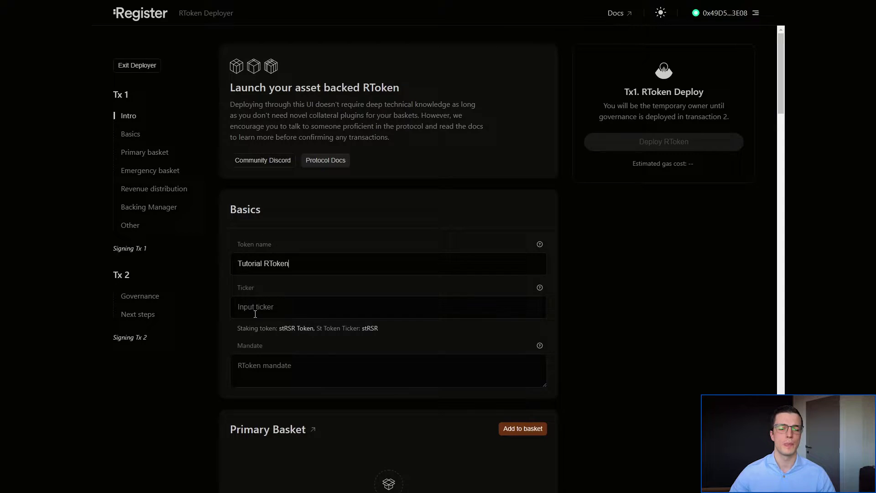
click(261, 300)
text(test)
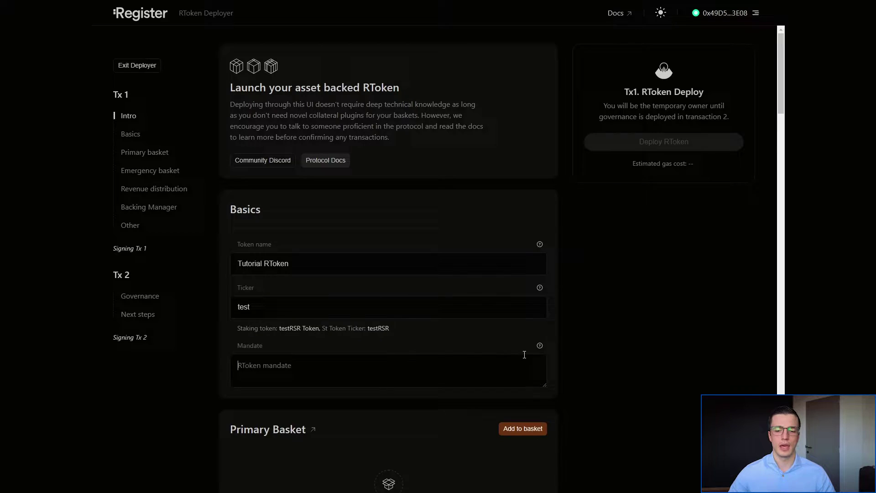
mouse_move(539, 348)
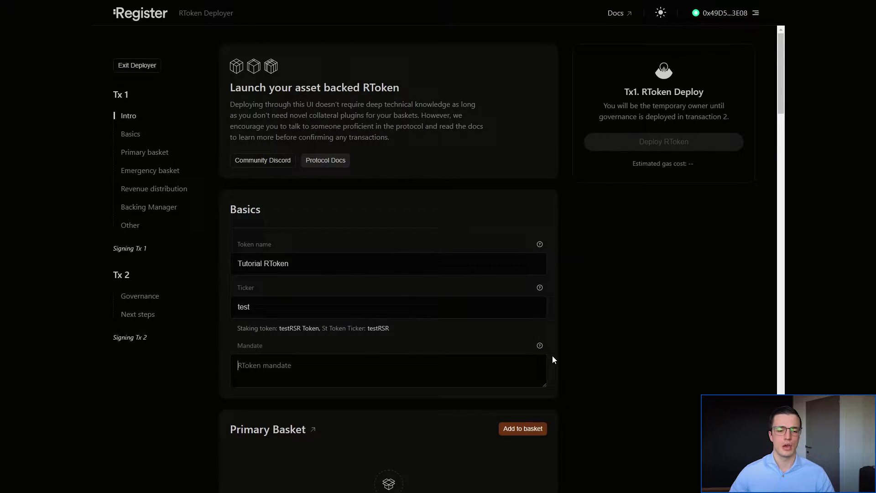
text(t)
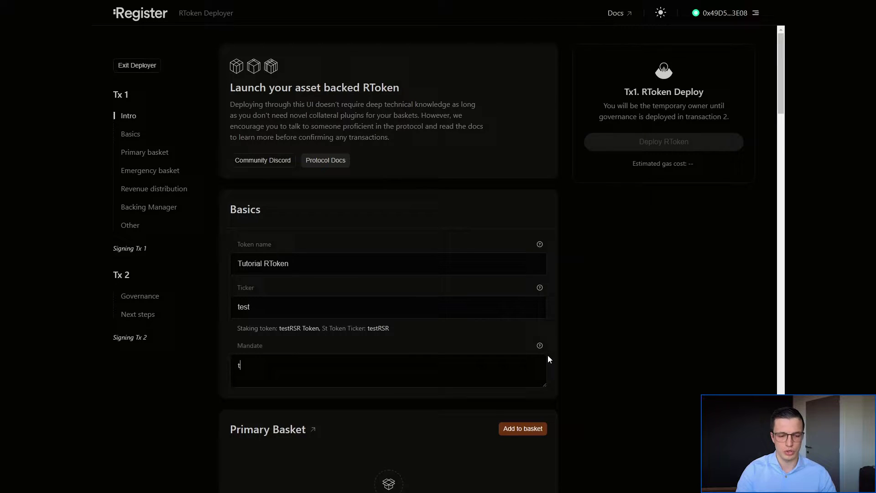
text(est mandate)
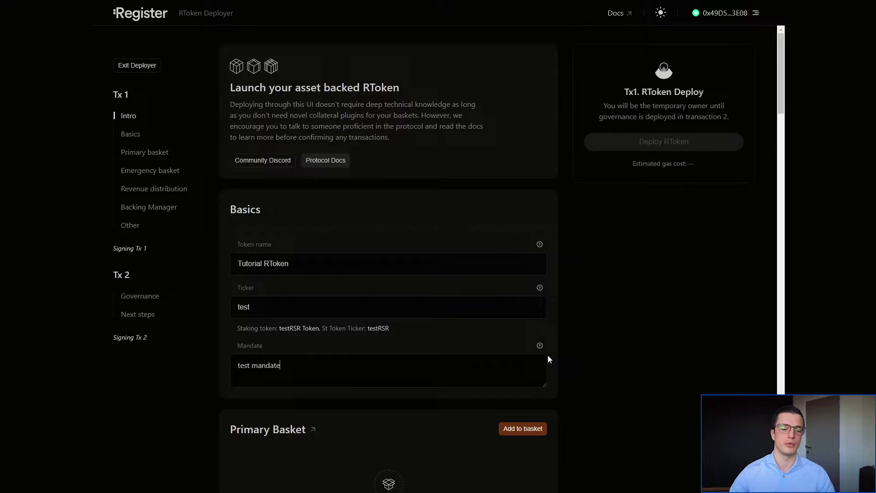
- Add the saDAI, saUSDC and saUSDT collateral plugins to the primary basket at about 33.33% each
scroll(575, 332, down, 6)
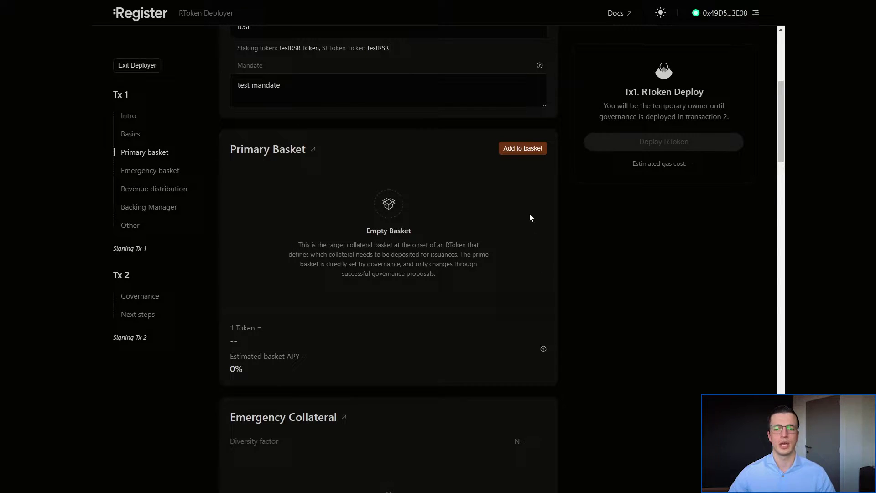
click(521, 150)
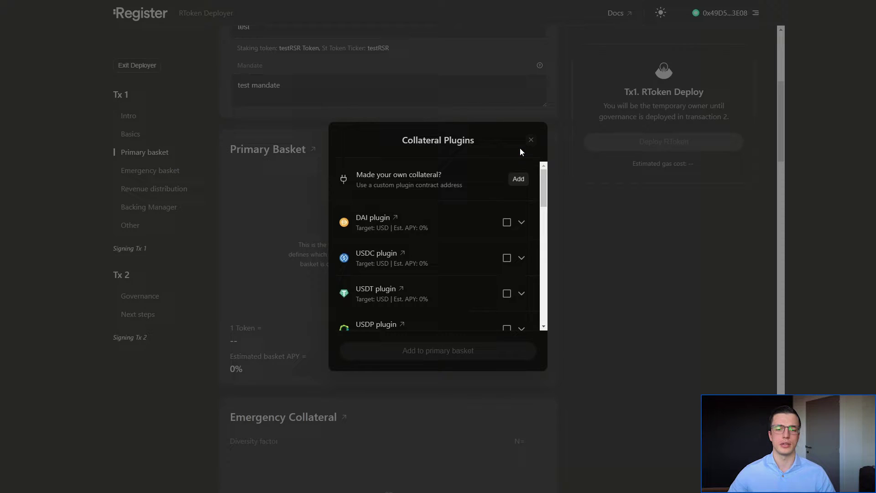
mouse_move(543, 185)
mouse_down()
mouse_move(543, 304)
mouse_move(552, 182)
mouse_up()
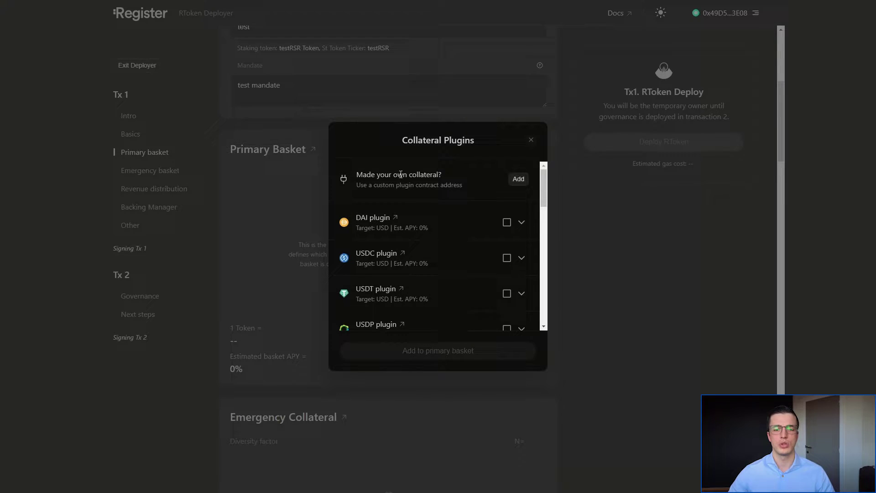
drag(544, 184, 544, 237)
click(506, 197)
click(506, 233)
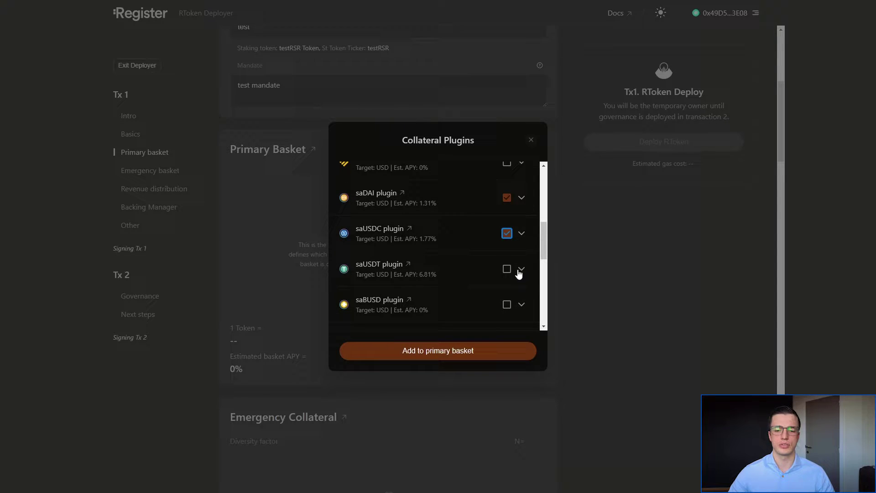
click(507, 269)
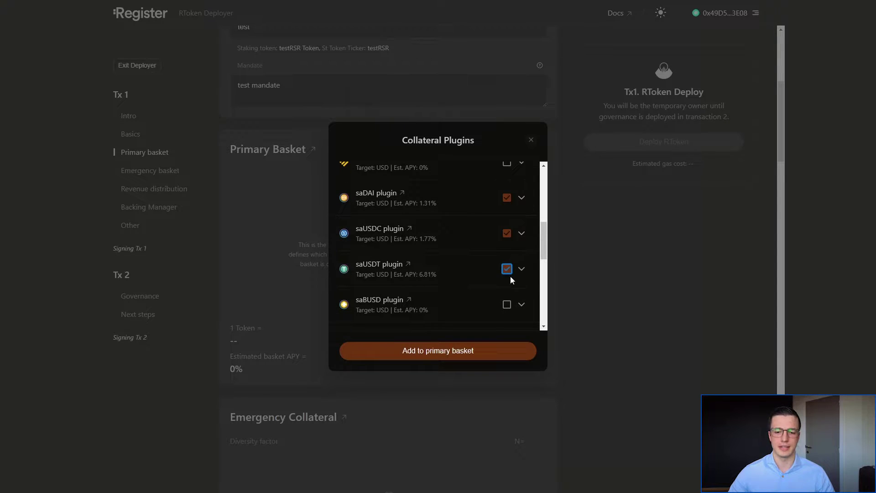
click(448, 356)
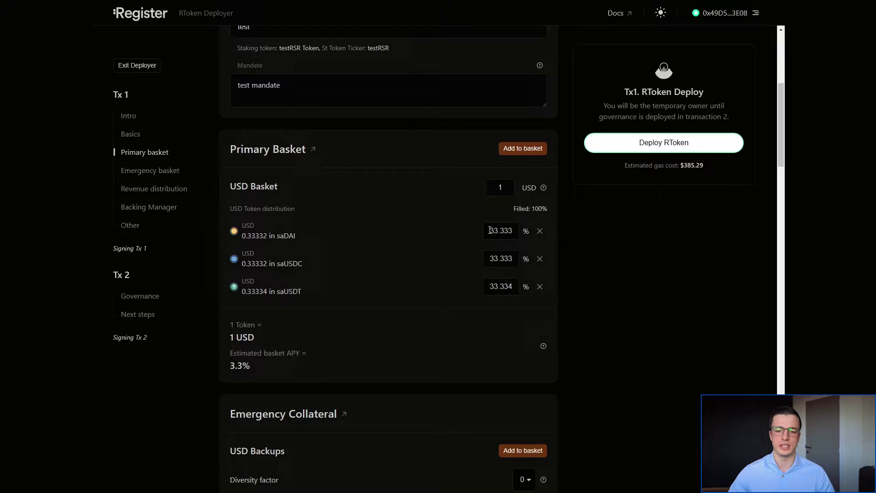
- Weight the primary basket 20% saDAI, 20% saUSDC and 60% saUSDT, giving 4.7% estimated APY
drag(489, 230, 513, 231)
text(20)
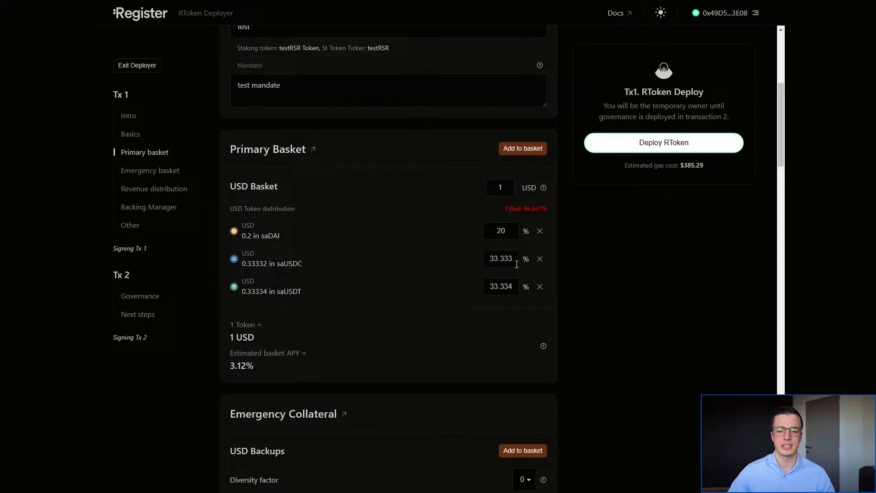
drag(484, 258, 566, 257)
text(20)
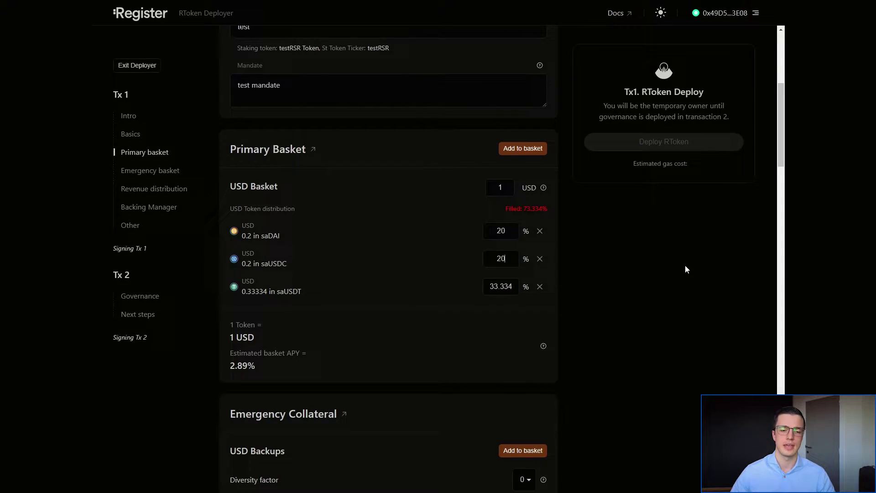
drag(487, 287, 610, 286)
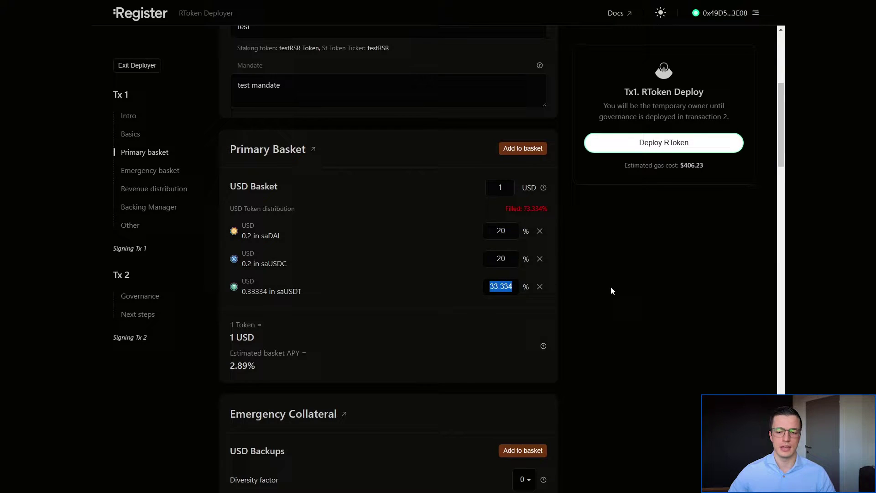
text(60)
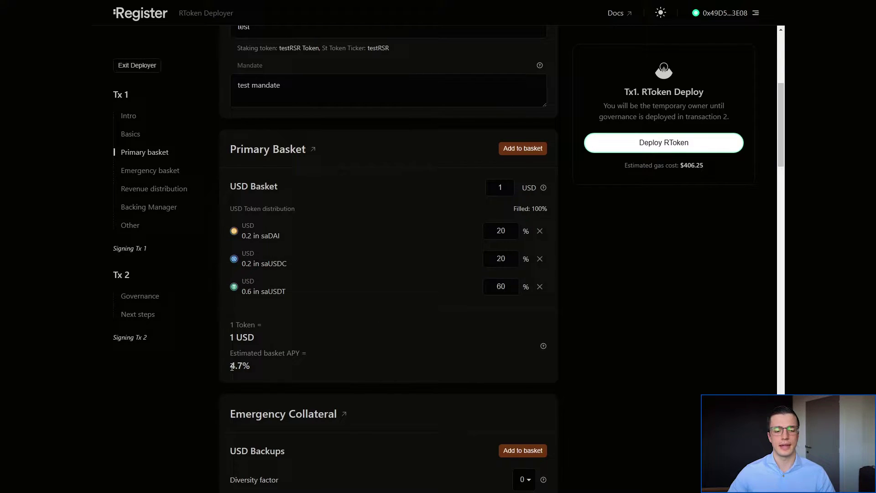
drag(233, 367, 252, 366)
click(273, 371)
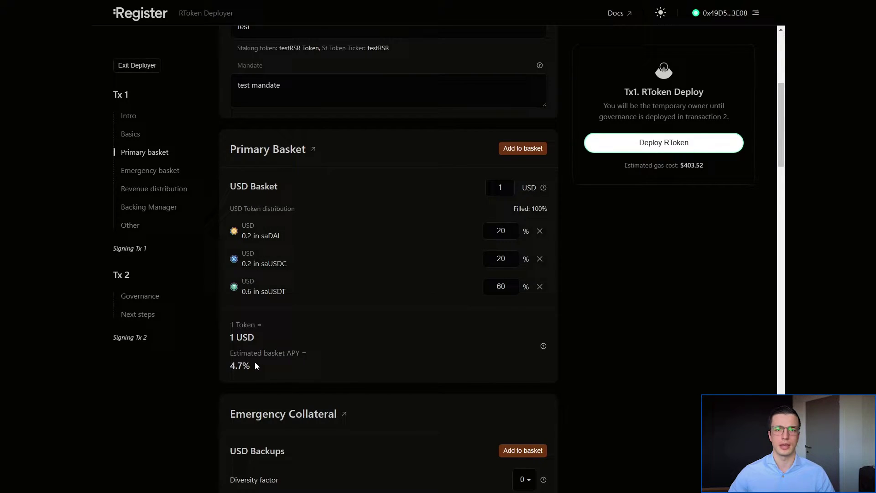
- Add DAI, USDC and USDT as USD backup collateral, ranked 1-3 with diversity factor 3
scroll(665, 327, down, 3)
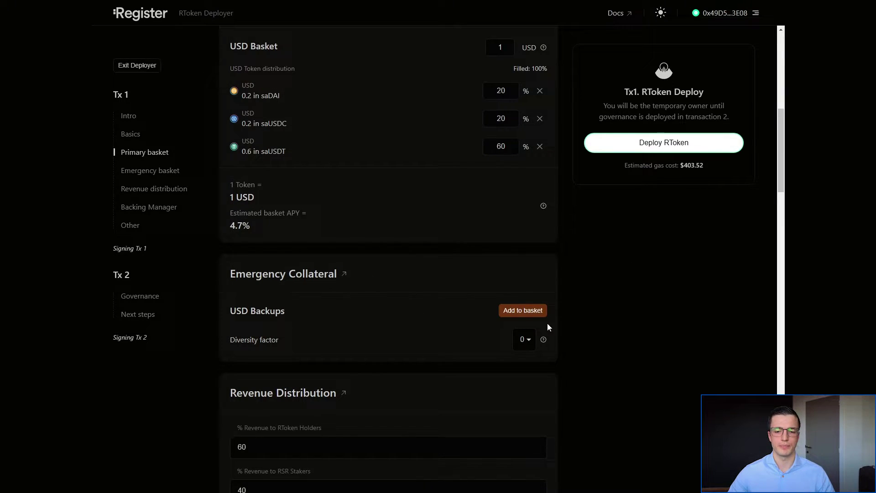
click(524, 310)
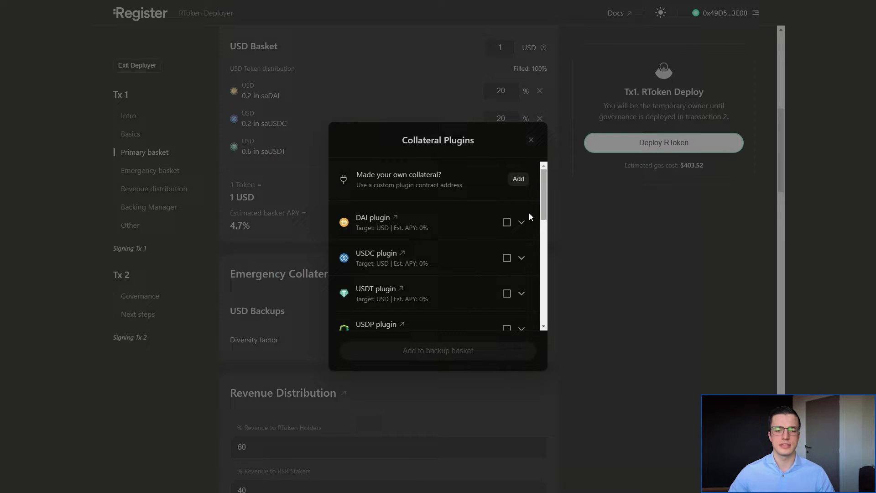
click(507, 223)
click(506, 258)
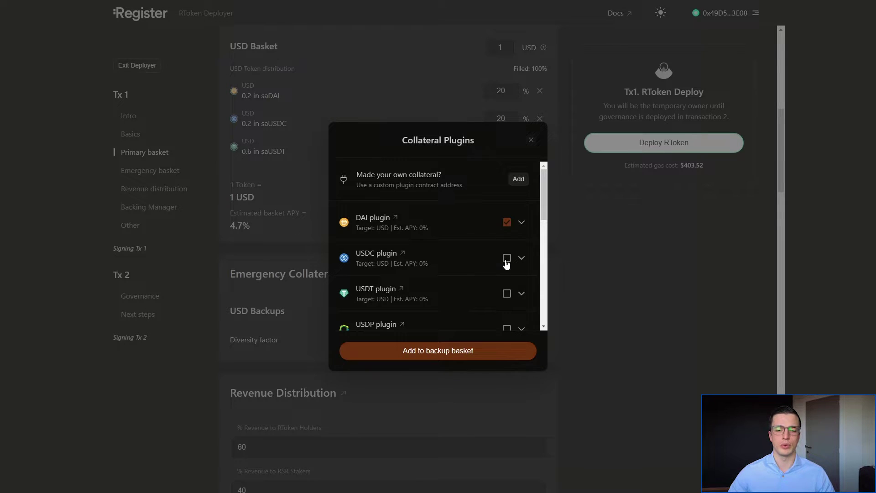
click(507, 295)
click(456, 357)
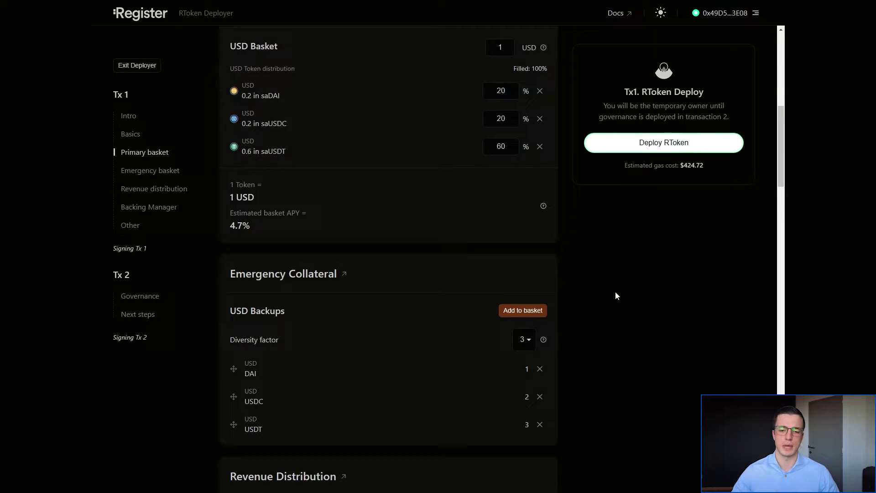
scroll(267, 347, down, 2)
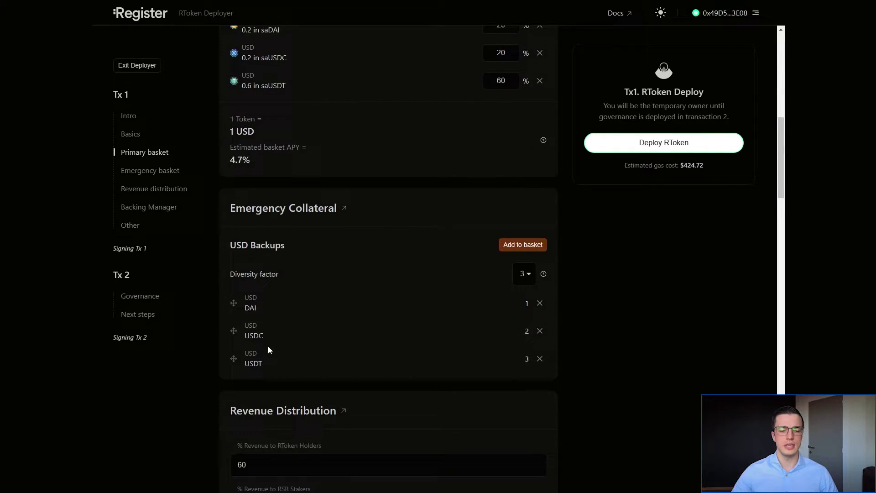
mouse_move(233, 333)
mouse_down()
mouse_move(235, 302)
mouse_move(237, 330)
mouse_up()
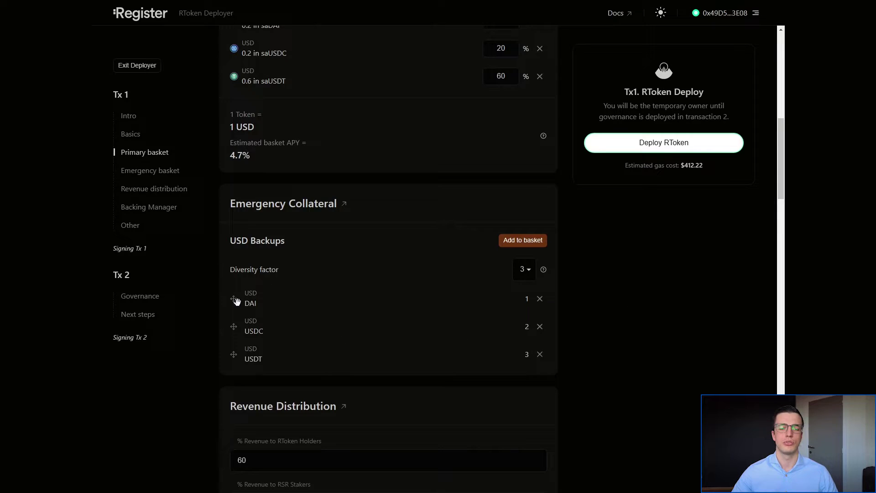
- Lower the RSR stakers' revenue share to 39% and add a new revenue-share address row
scroll(636, 386, down, 5)
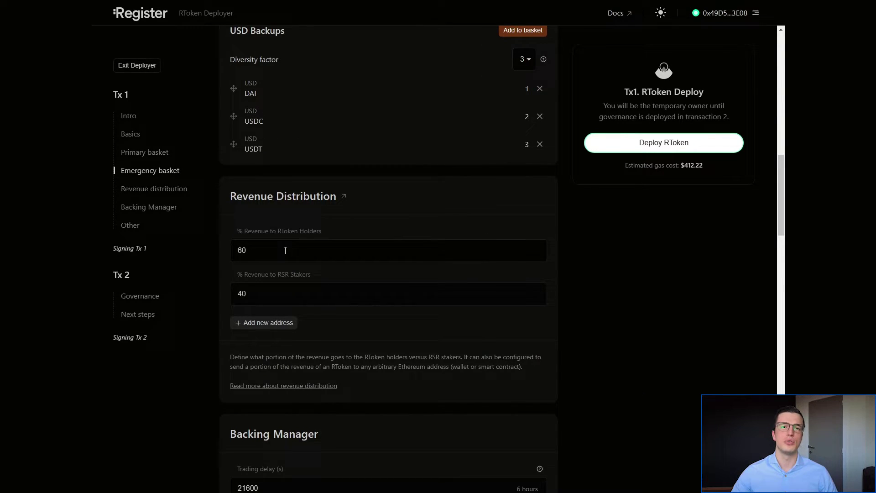
scroll(310, 272, up, 5)
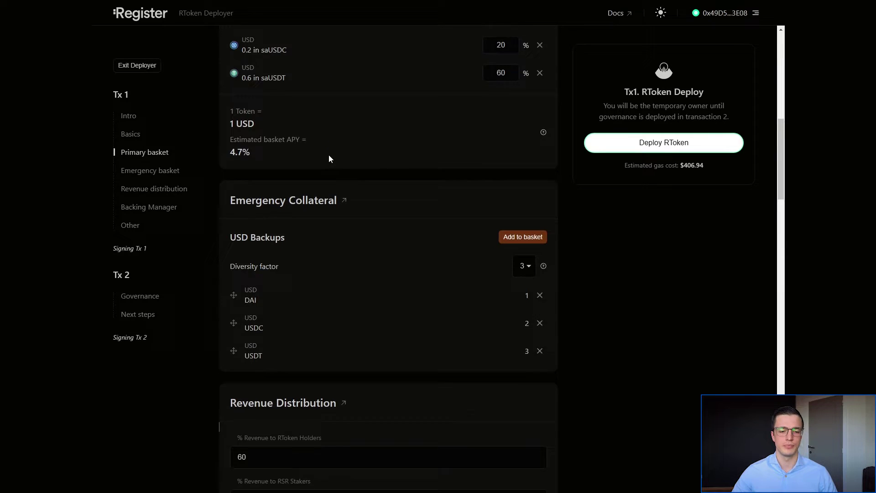
scroll(330, 158, down, 5)
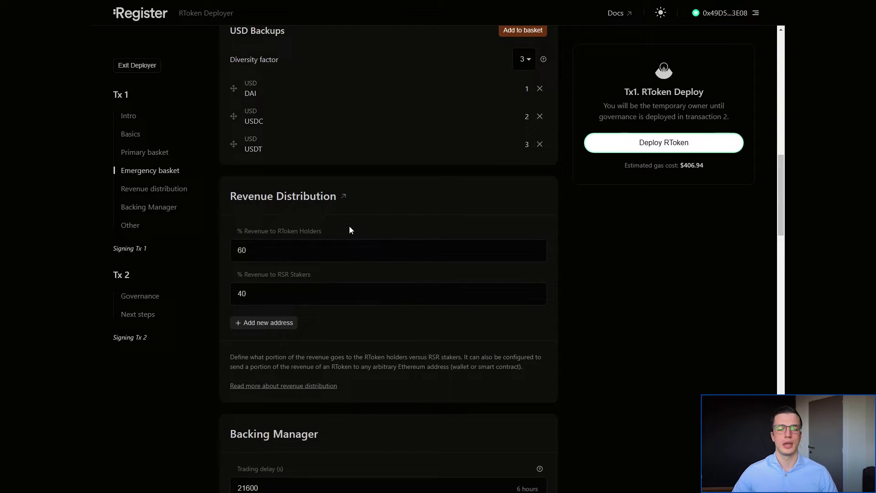
double_click(238, 250)
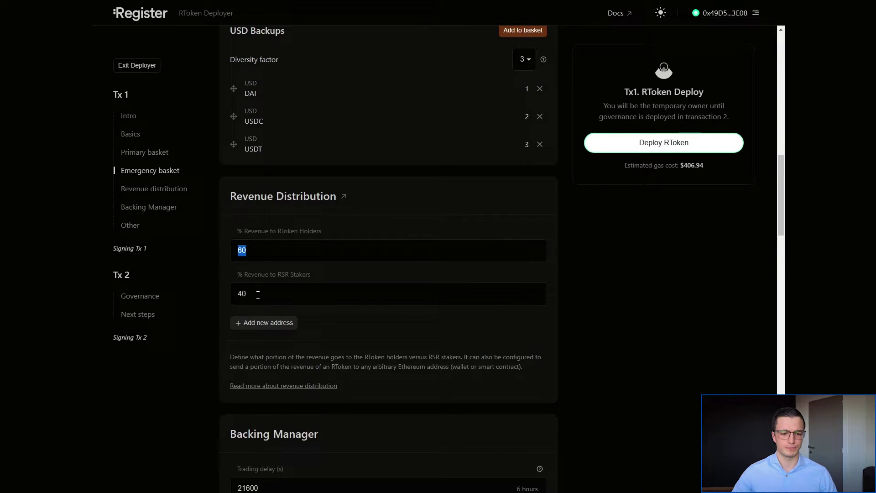
click(274, 289)
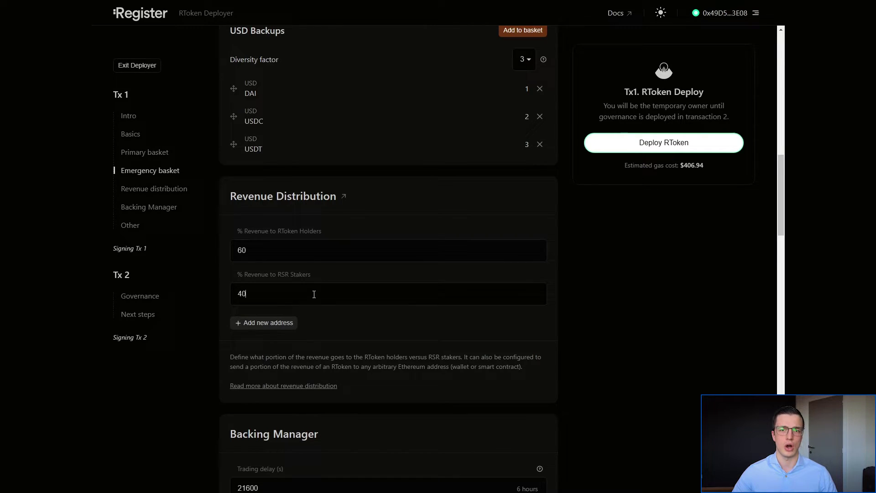
click(273, 322)
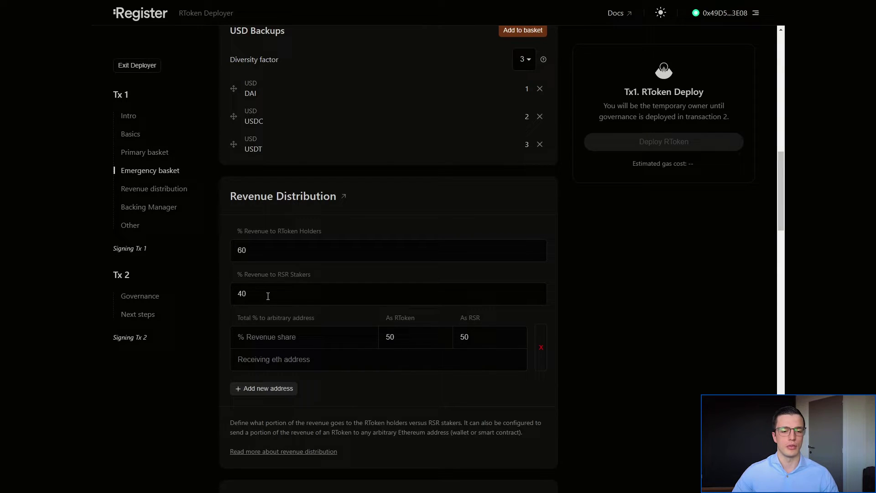
drag(266, 294, 228, 294)
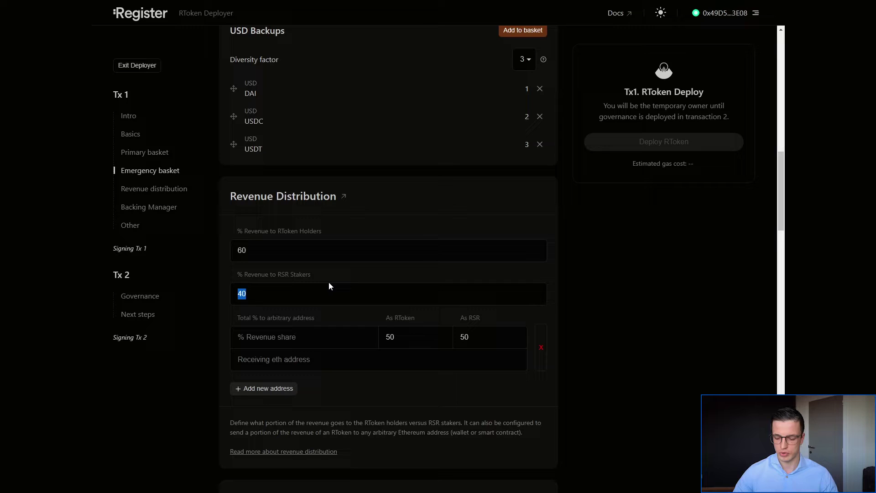
text(39)
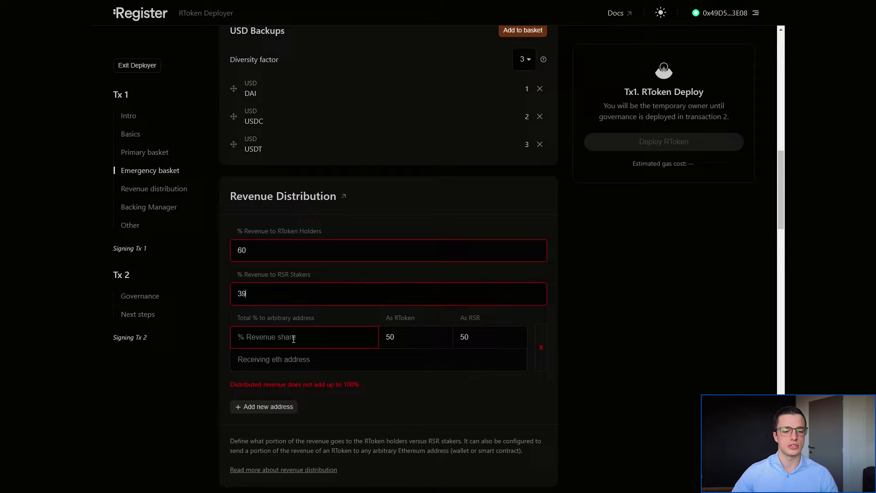
- Give the new row a 1% share paid 100% as RToken to the connected wallet's address
click(294, 338)
text(1)
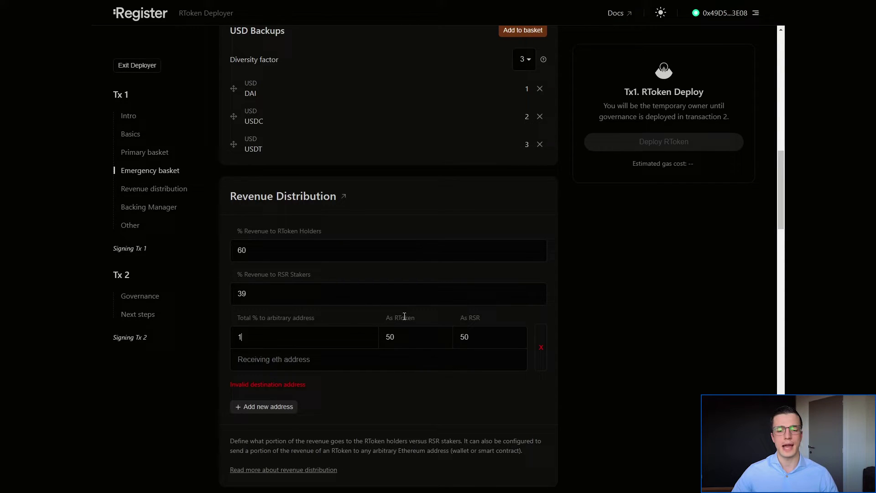
drag(426, 332, 365, 333)
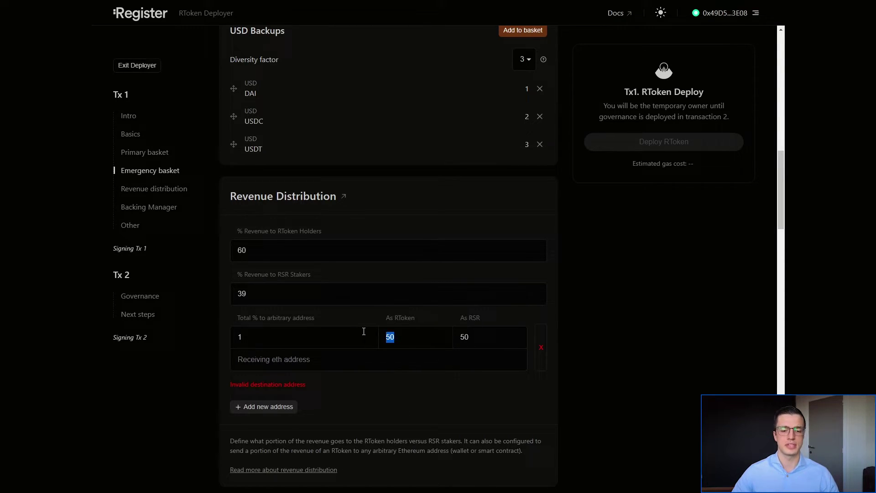
text(100)
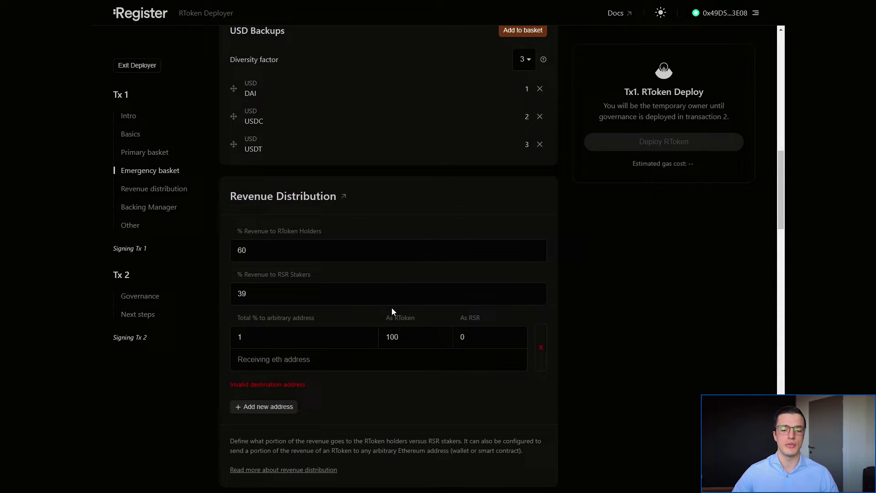
key(Tab)
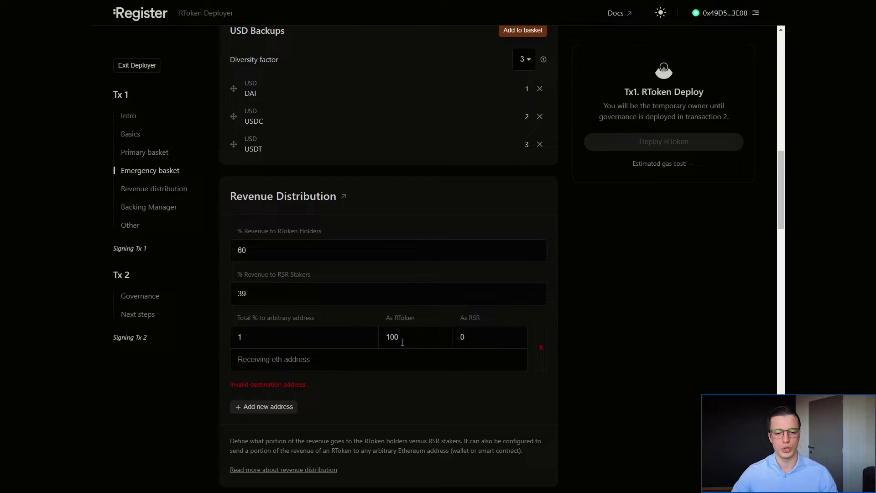
key(F11)
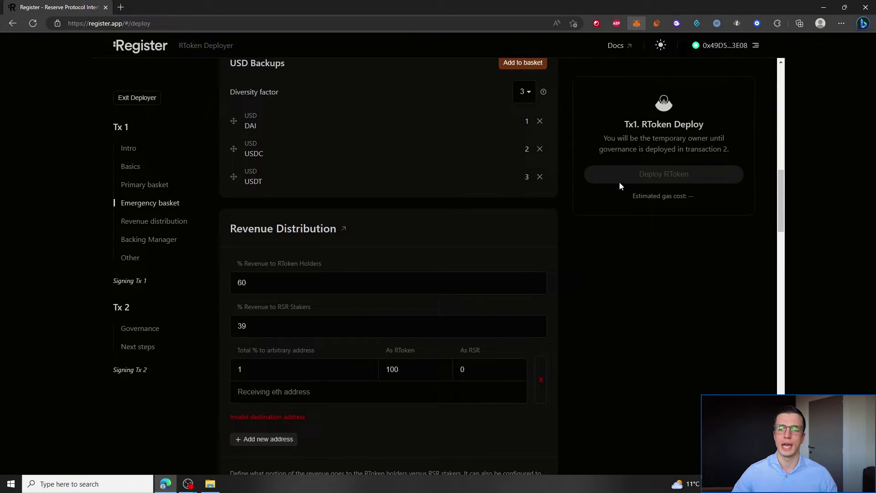
click(636, 23)
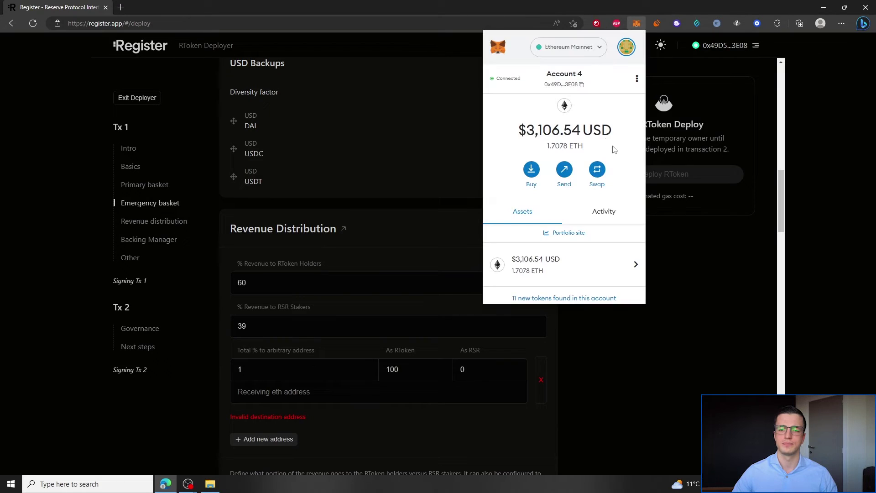
click(695, 295)
text(0x49D5df7773936deCc72e0E305F28190Bc1A13E08)
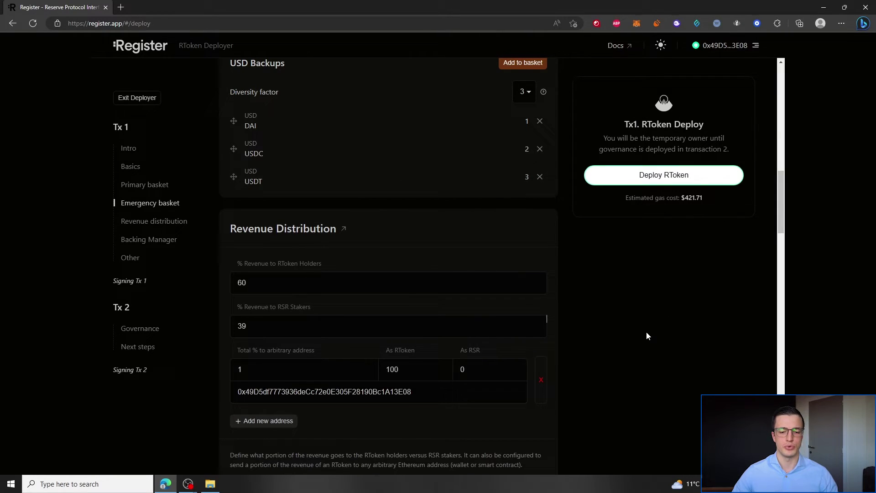
scroll(719, 263, down, 1)
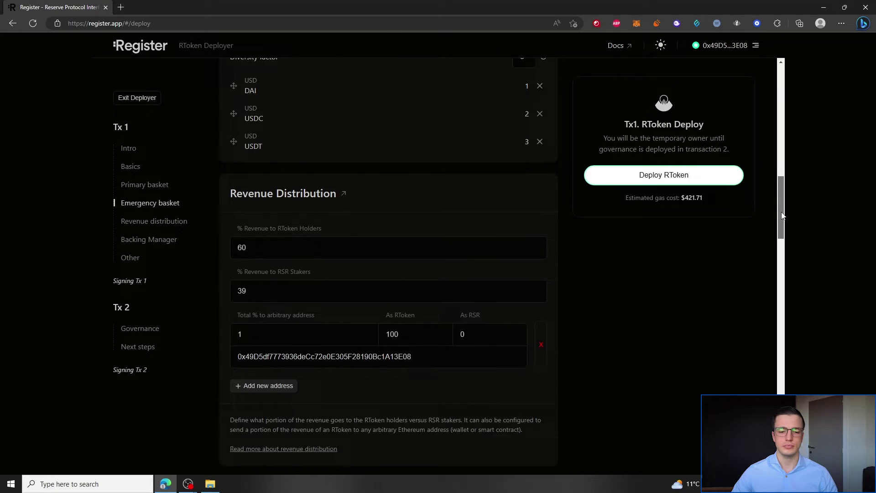
key(F11)
scroll(644, 281, down, 4)
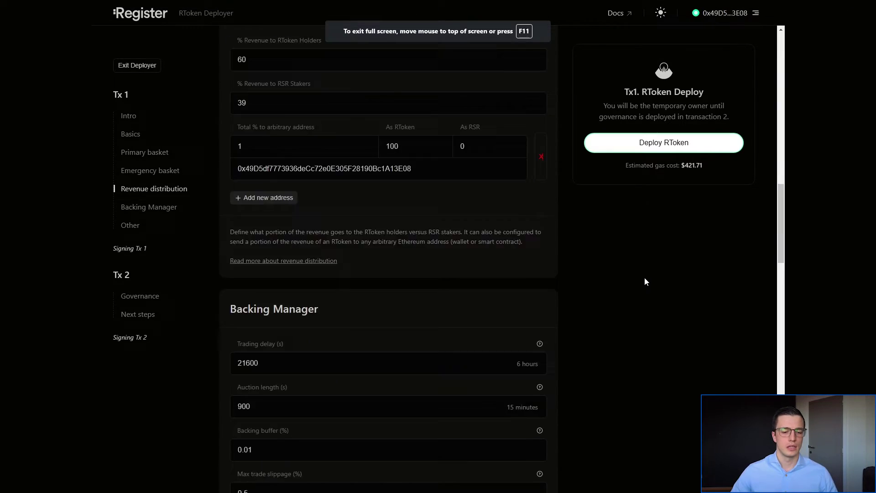
scroll(654, 288, down, 2)
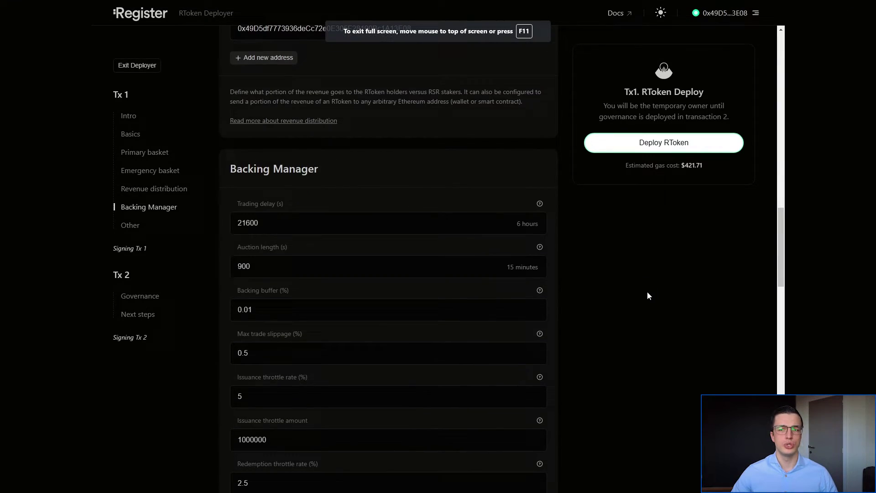
drag(783, 247, 781, 299)
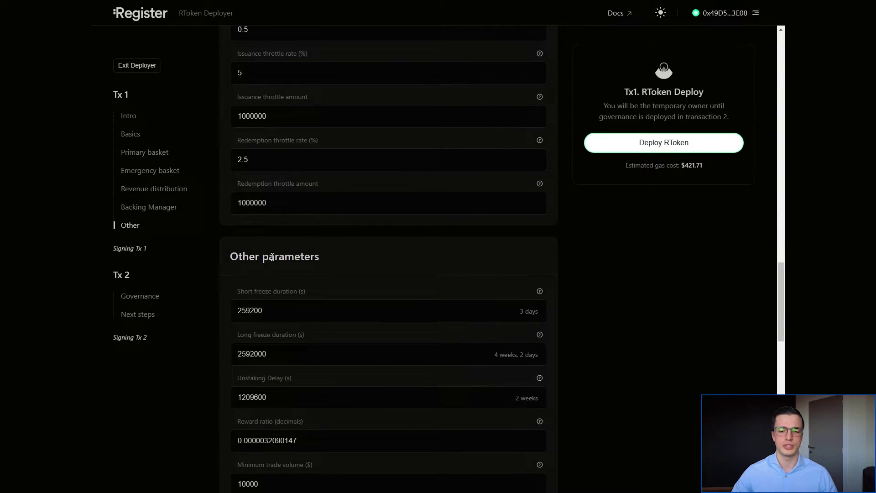
scroll(626, 292, up, 6)
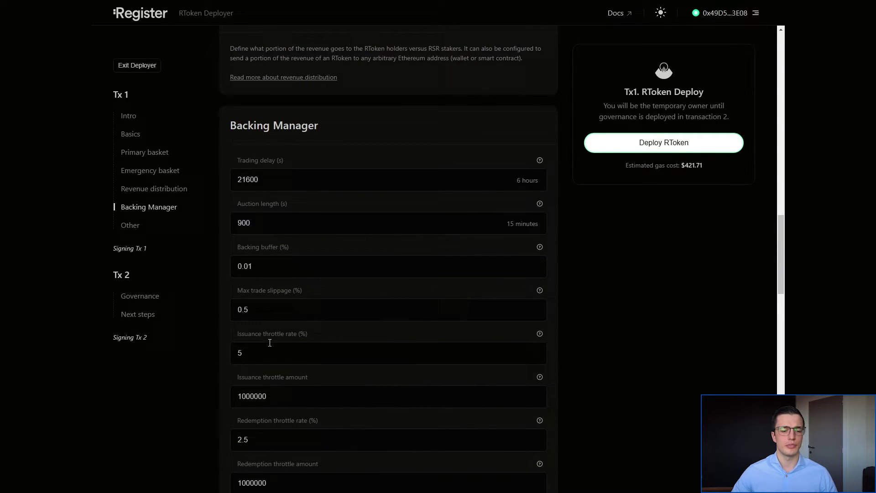
scroll(269, 342, down, 5)
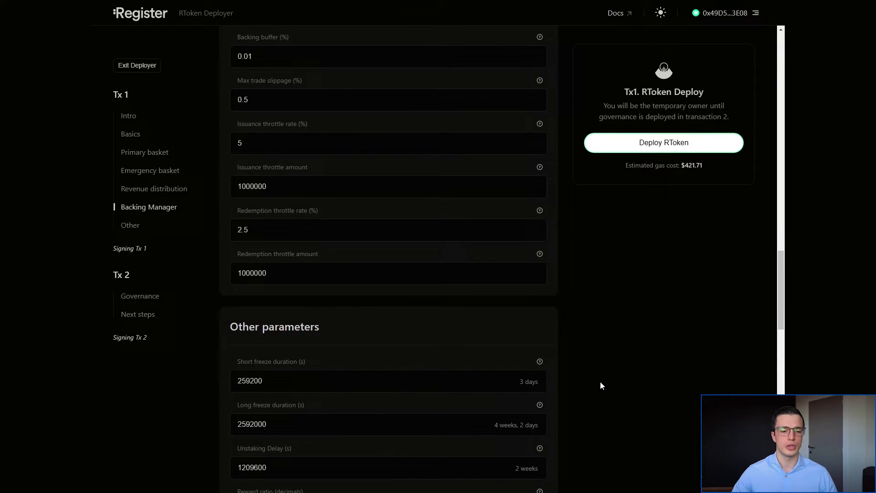
scroll(600, 381, up, 3)
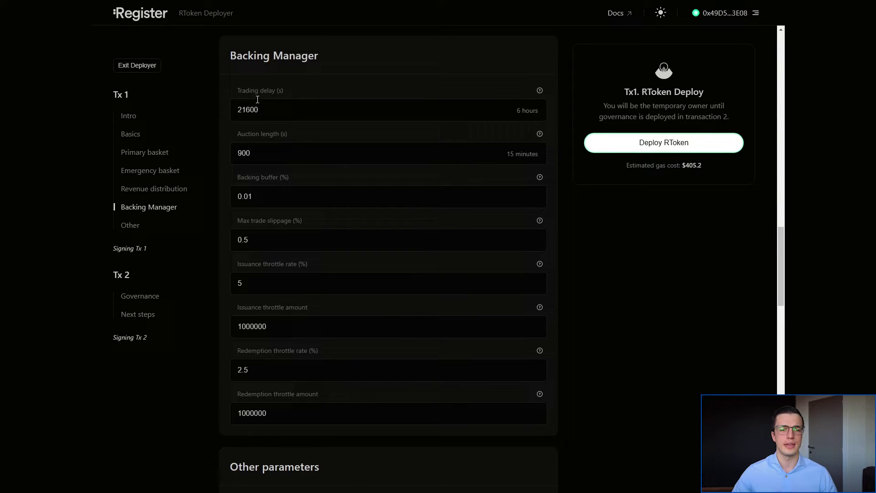
drag(779, 253, 777, 326)
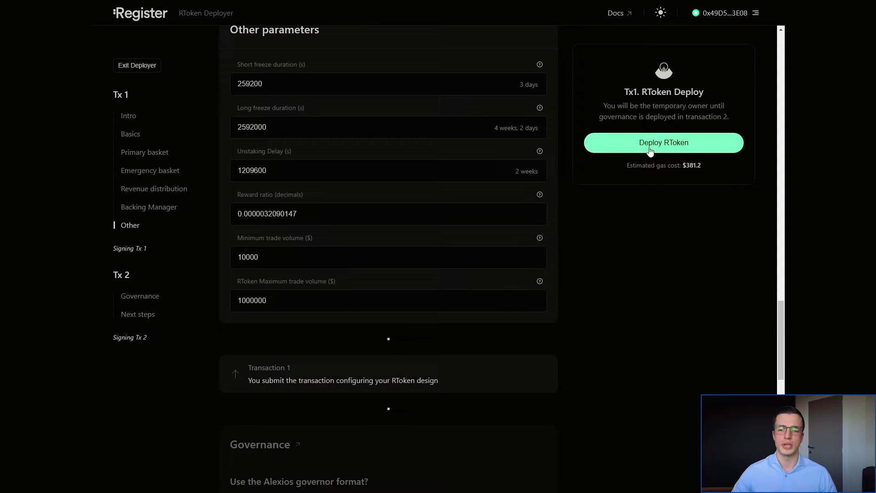
- Deploy the RToken and confirm the transaction in MetaMask
click(670, 151)
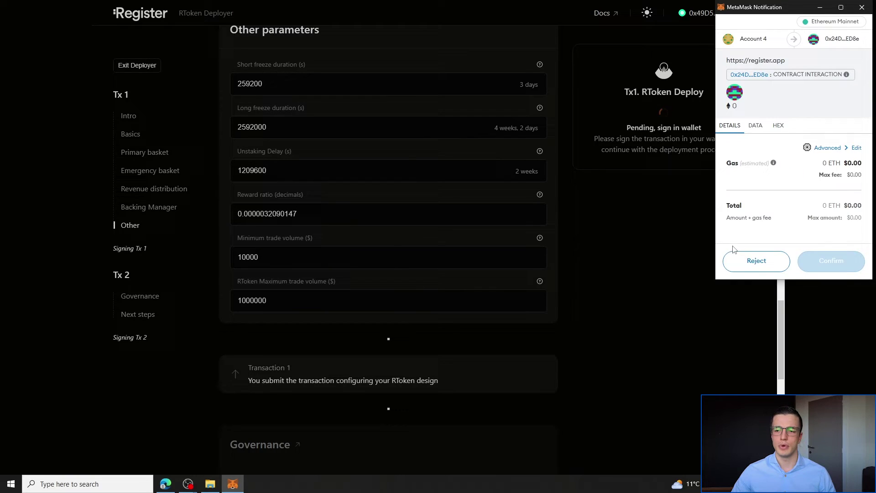
scroll(789, 206, down, 1)
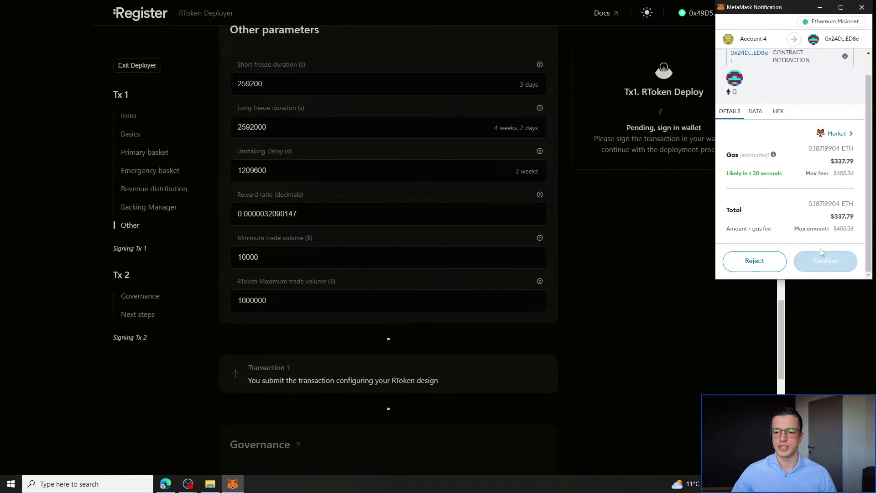
click(831, 262)
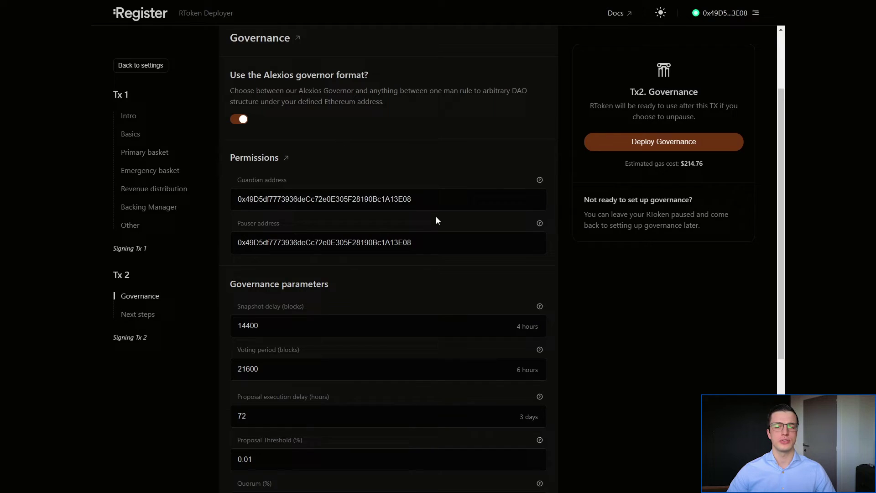
drag(428, 198, 235, 199)
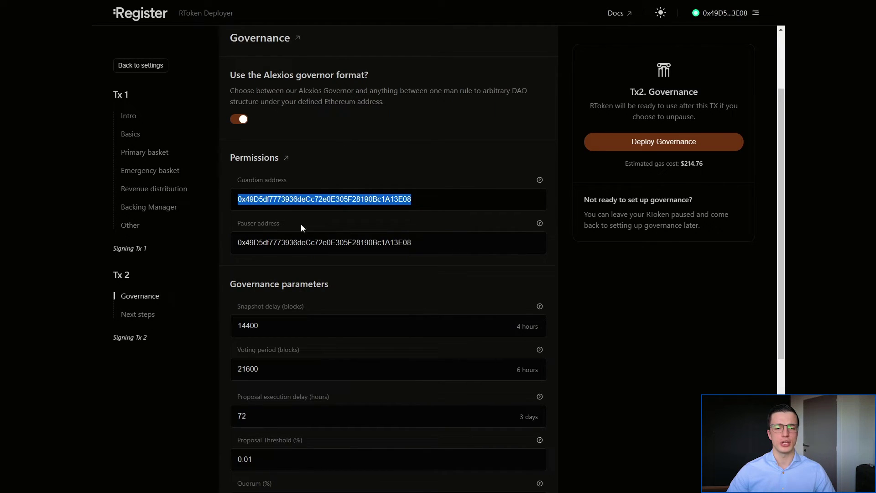
drag(426, 241, 204, 254)
click(413, 251)
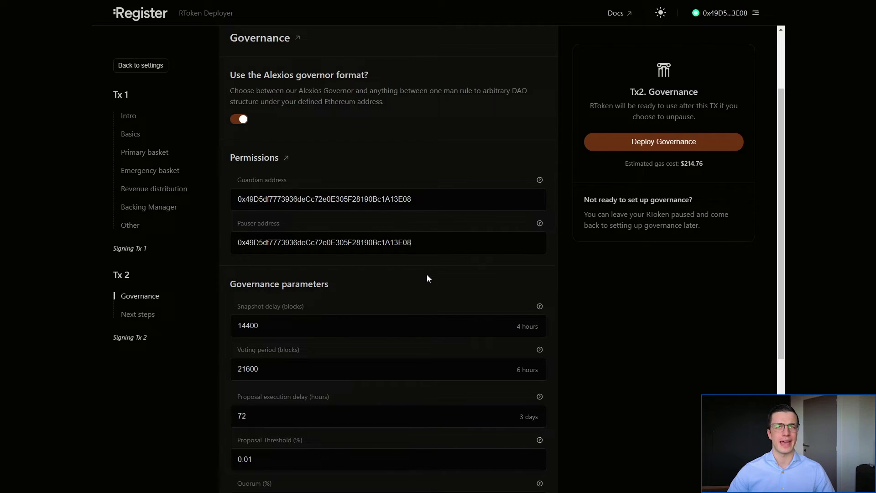
scroll(558, 209, down, 3)
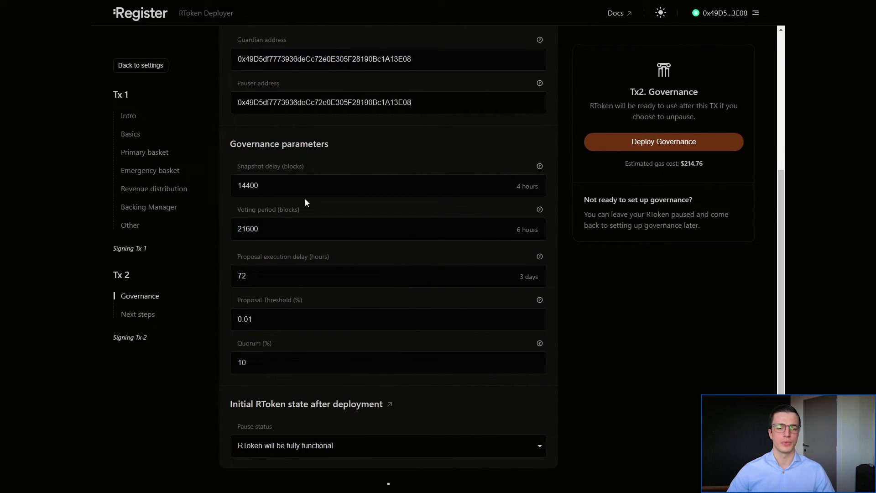
scroll(377, 370, down, 2)
click(374, 368)
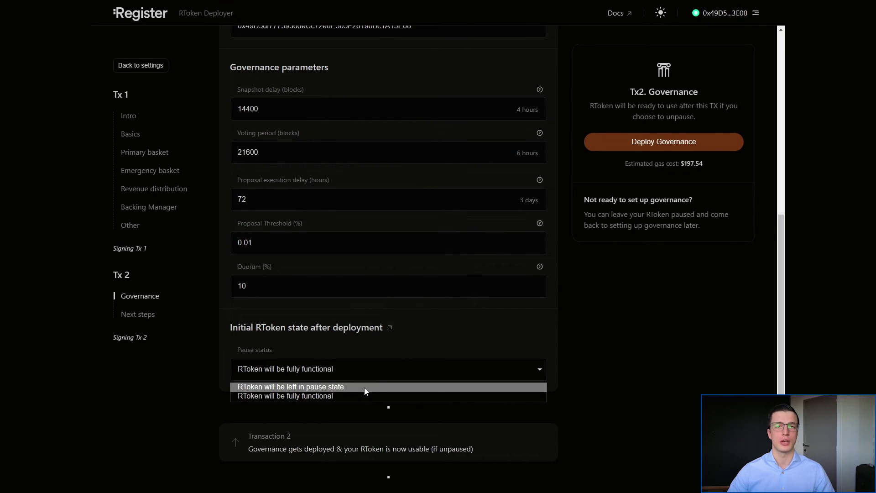
click(593, 367)
scroll(557, 379, up, 6)
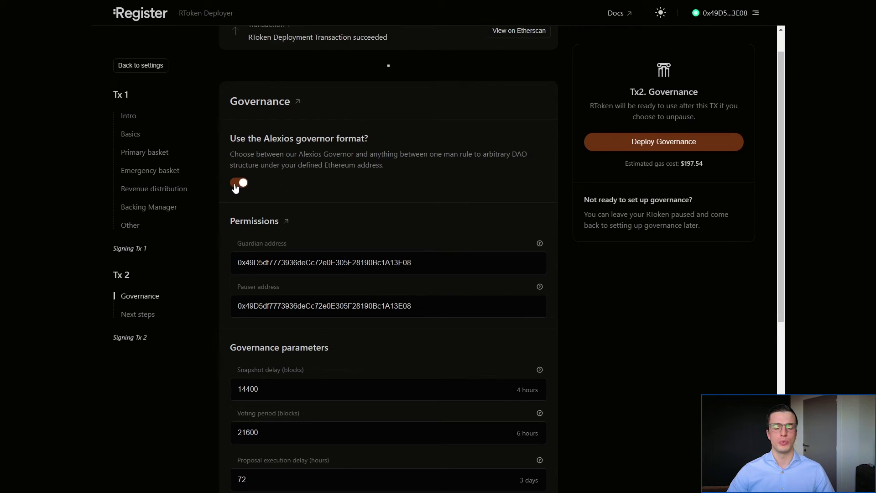
- Turn off the Alexios governor format and review the Owner, Guardian and Pauser addresses
click(239, 183)
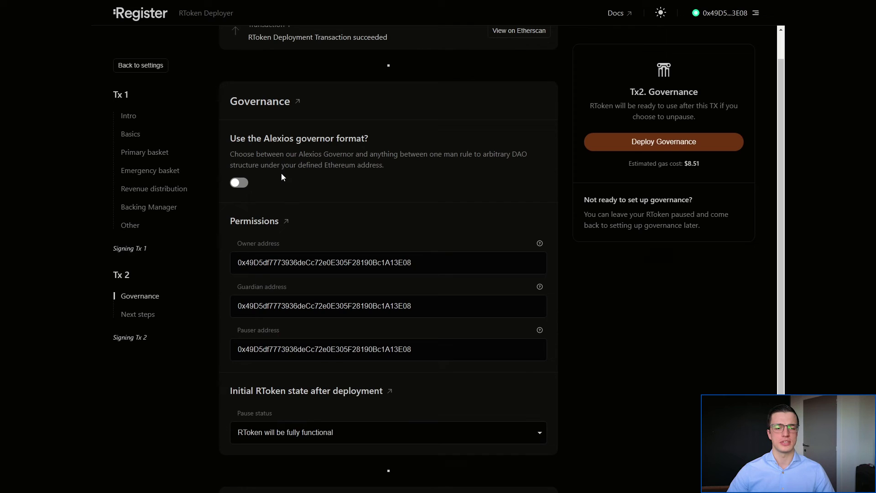
scroll(350, 272, down, 2)
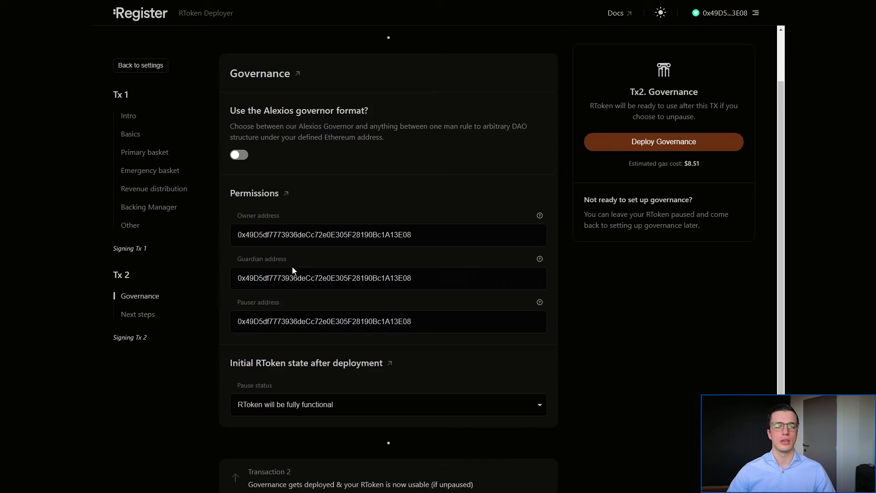
drag(424, 199, 235, 198)
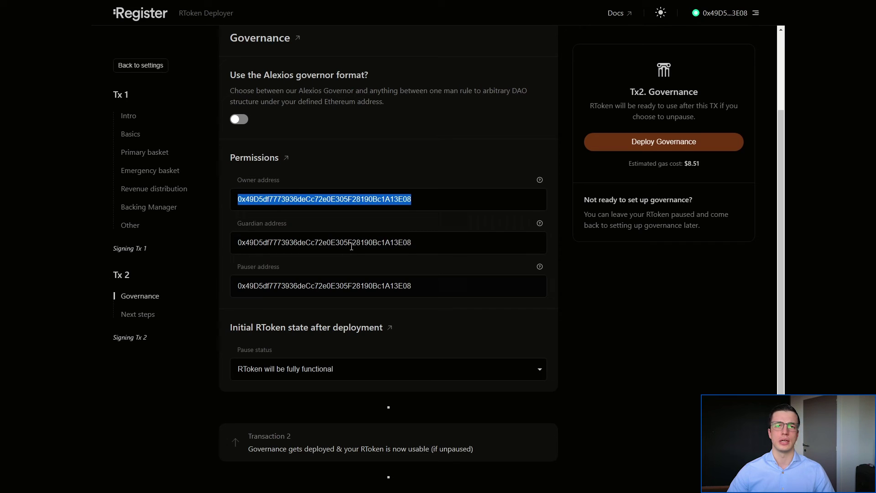
drag(408, 244, 231, 246)
drag(413, 284, 279, 283)
click(289, 285)
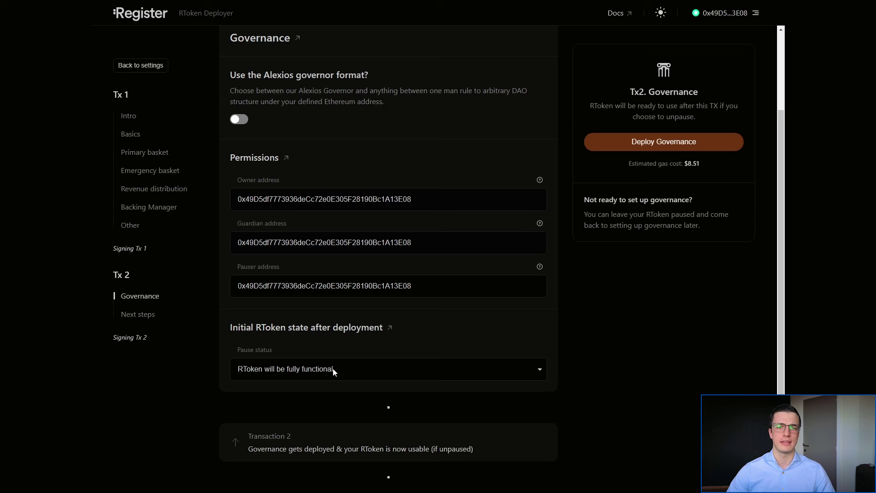
- Re-enable the Alexios governor, deploy governance and confirm the transaction in MetaMask
click(237, 120)
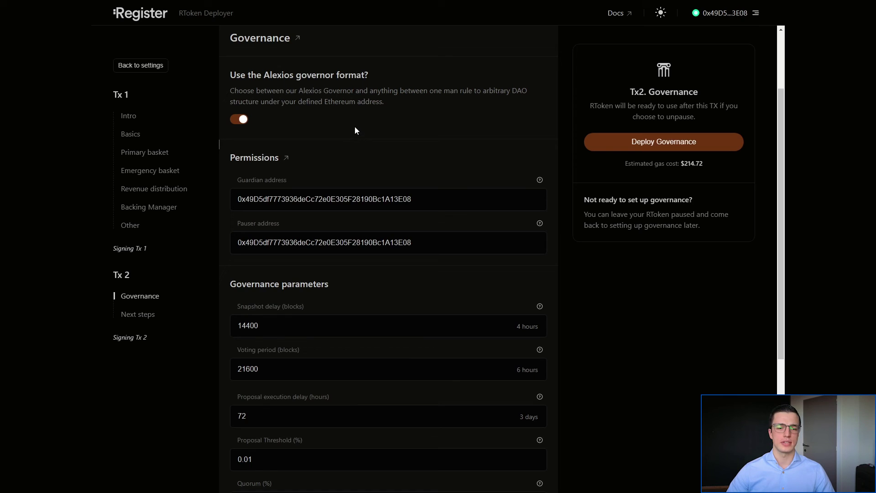
scroll(420, 172, down, 5)
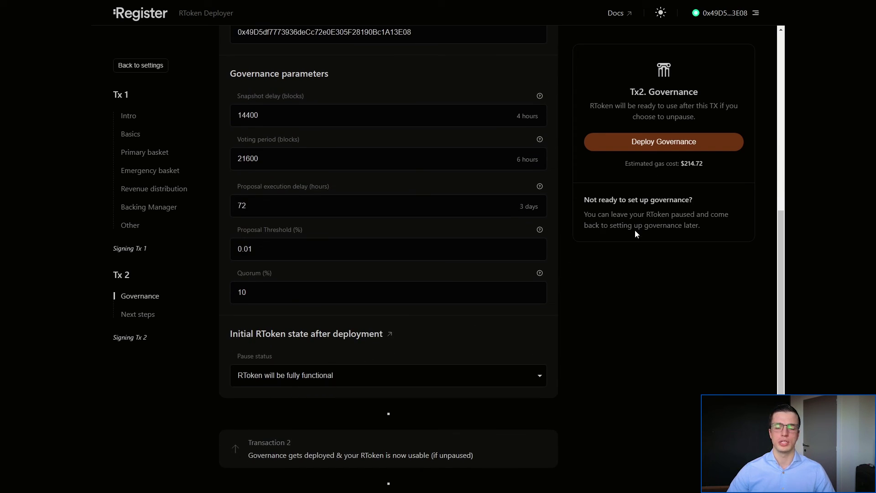
click(677, 145)
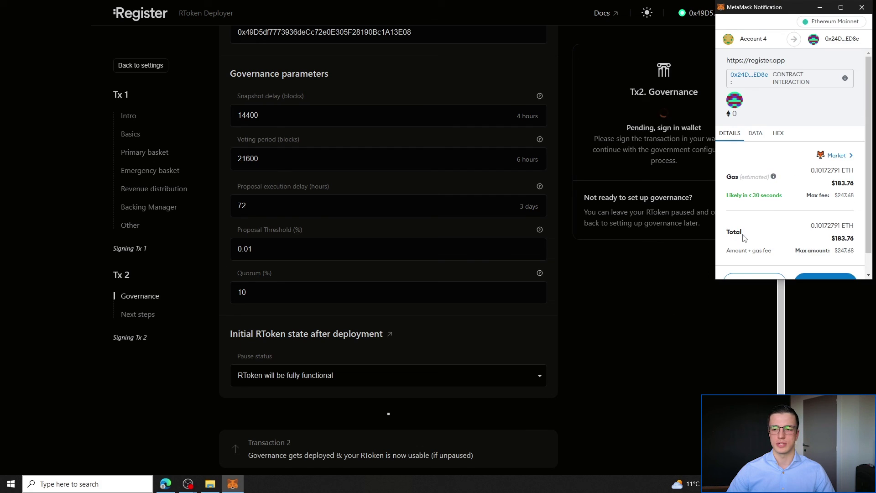
scroll(743, 235, down, 1)
click(838, 268)
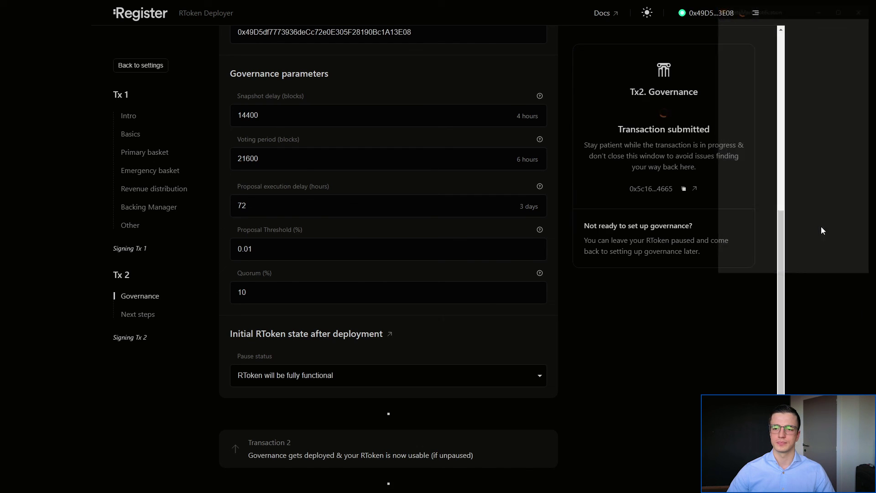